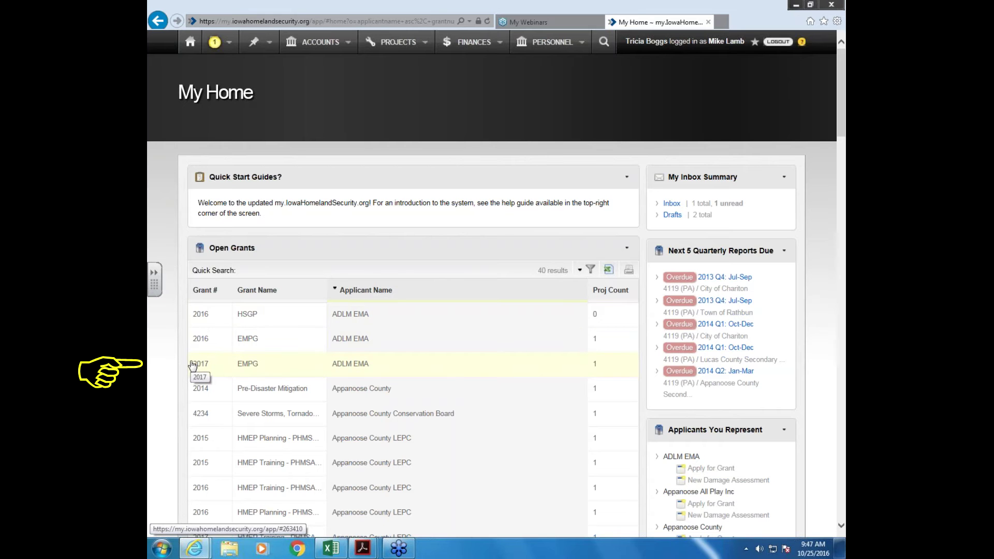
- Open the 2017 EMPG account for ADLM EMA from the open grants list
{"action": "left_click", "coordinate": [257, 365]}
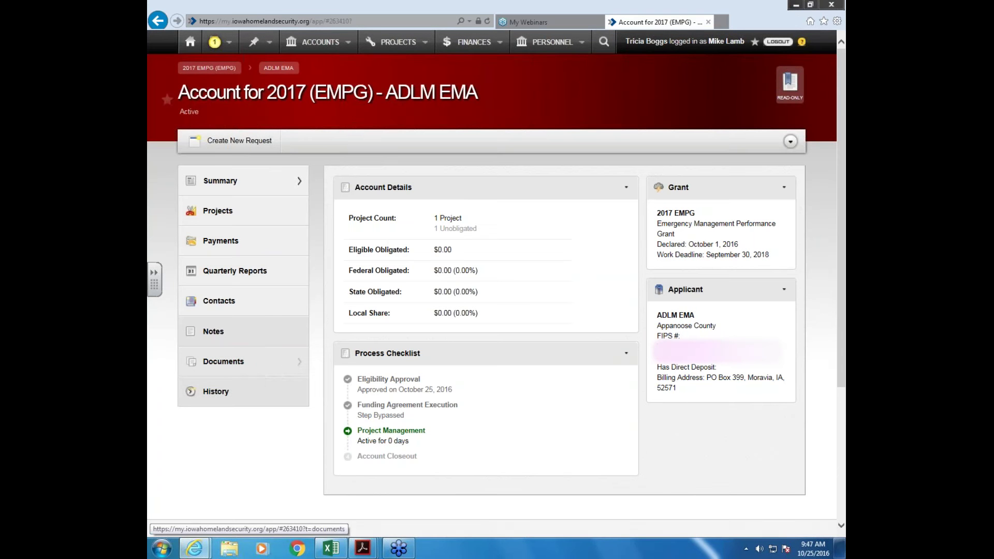
{"action": "mouse_move", "coordinate": [257, 366]}
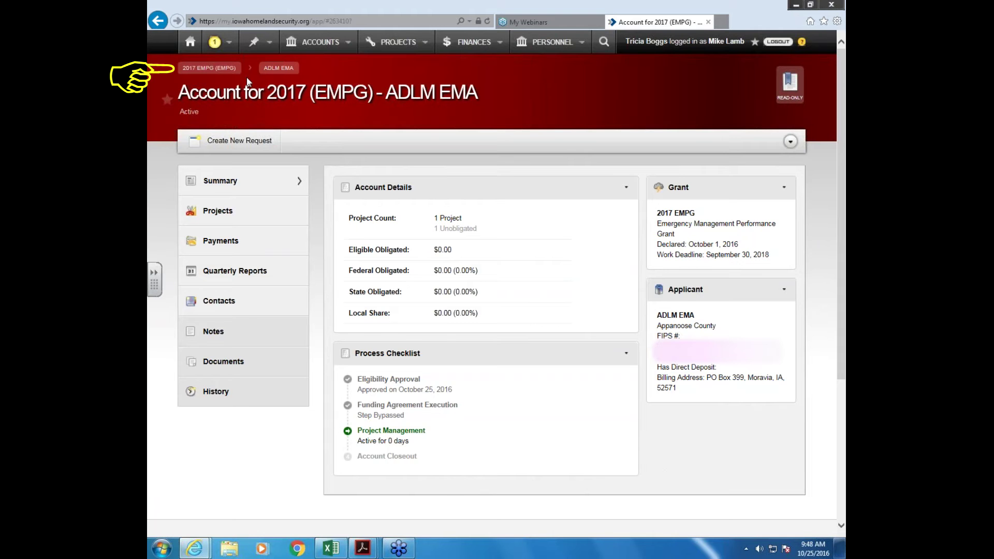
{"action": "left_click", "coordinate": [280, 68]}
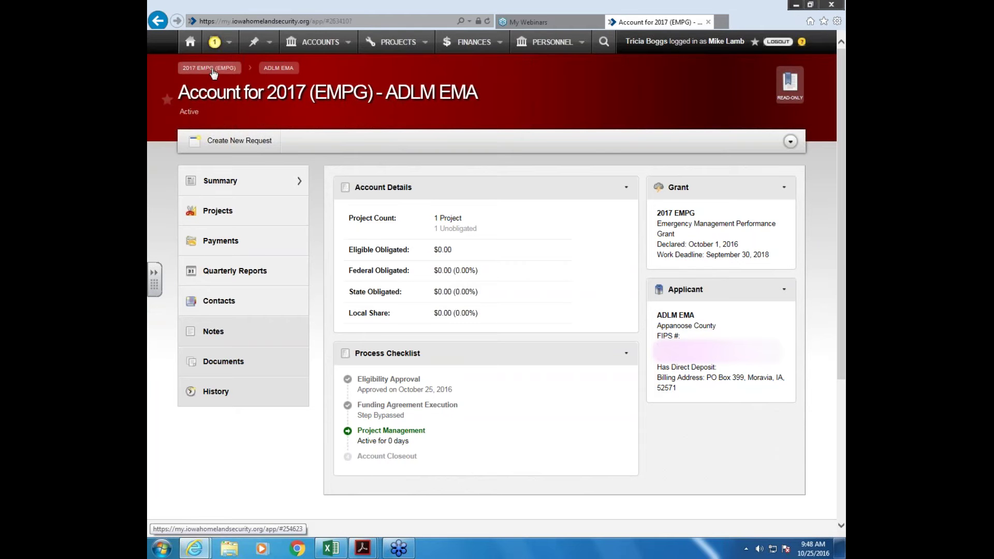
- Open the 2017 EMPG grant's documents in a new browser window and maximize that window
{"action": "mouse_move", "coordinate": [213, 71]}
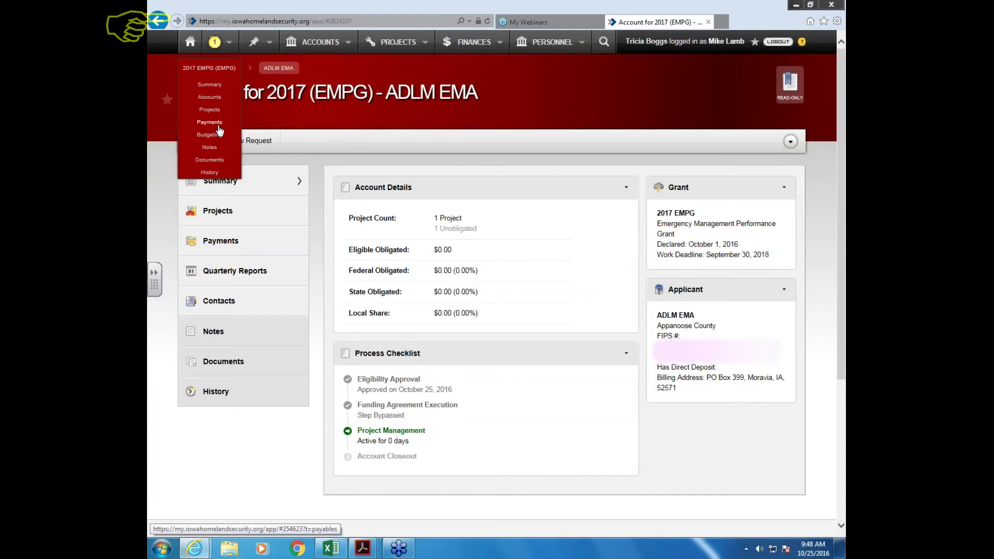
{"action": "right_click", "coordinate": [219, 162]}
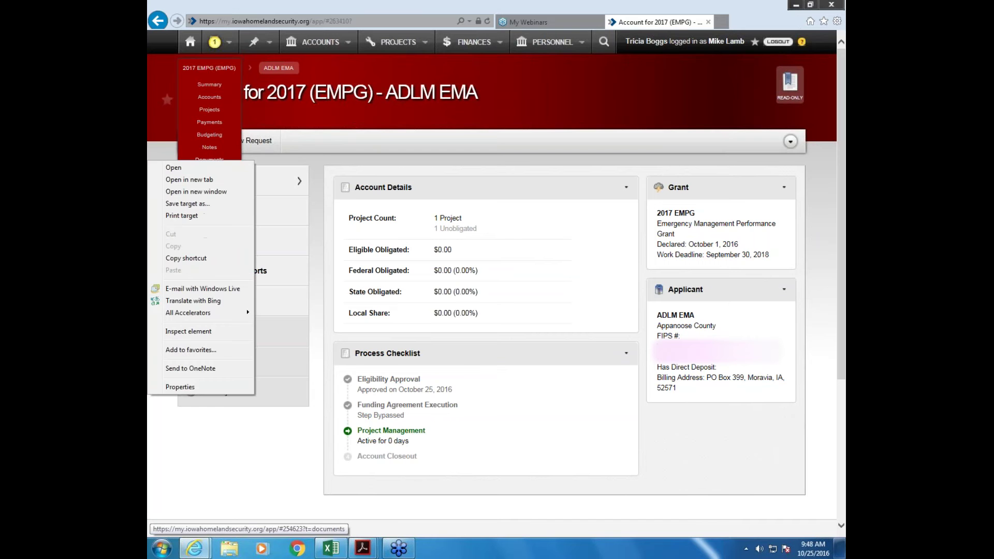
{"action": "left_click", "coordinate": [220, 191]}
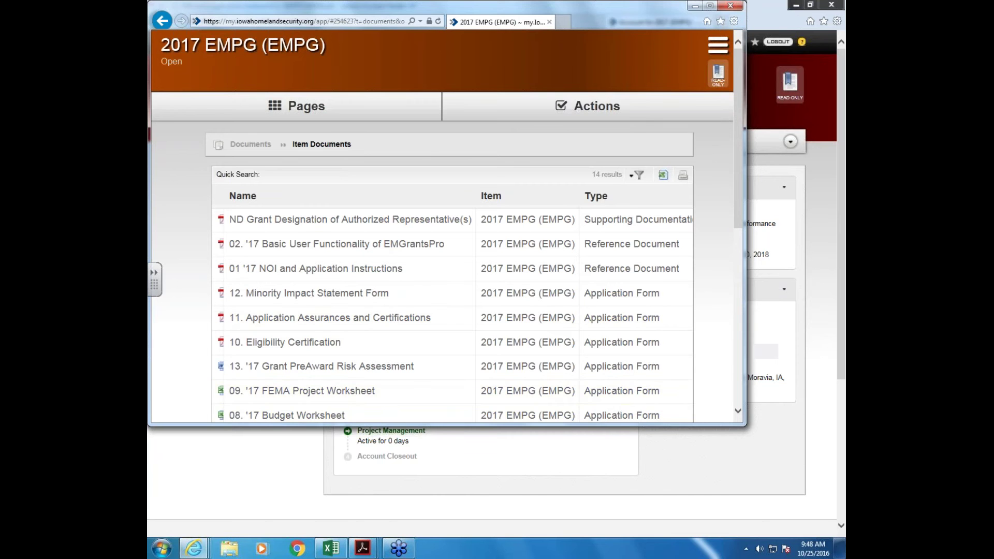
{"action": "mouse_move", "coordinate": [640, 6]}
{"action": "left_mouse_down"}
{"action": "mouse_move", "coordinate": [691, 55]}
{"action": "mouse_move", "coordinate": [710, 133]}
{"action": "left_mouse_up"}
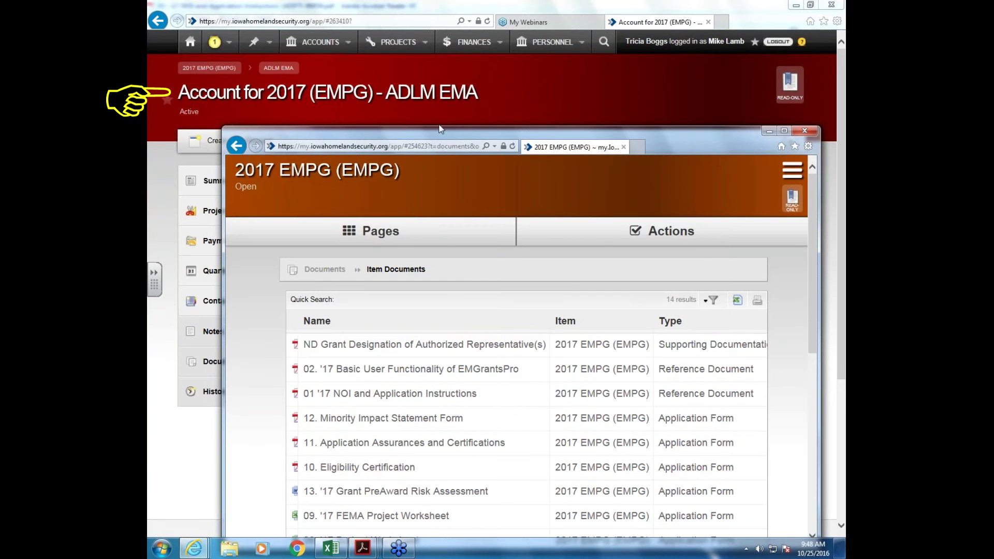
{"action": "left_click_drag", "start_coordinate": [449, 134], "coordinate": [448, 78]}
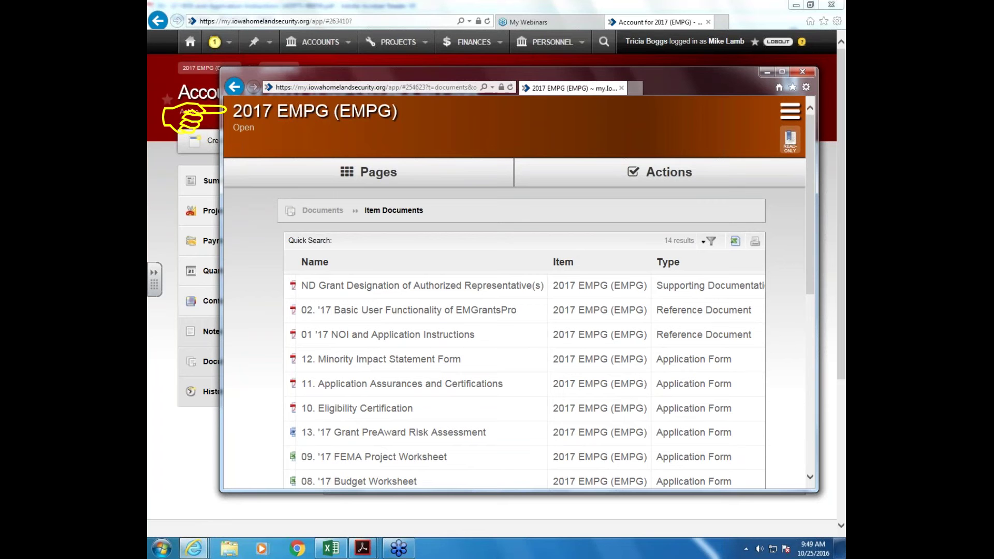
{"action": "left_click", "coordinate": [782, 71]}
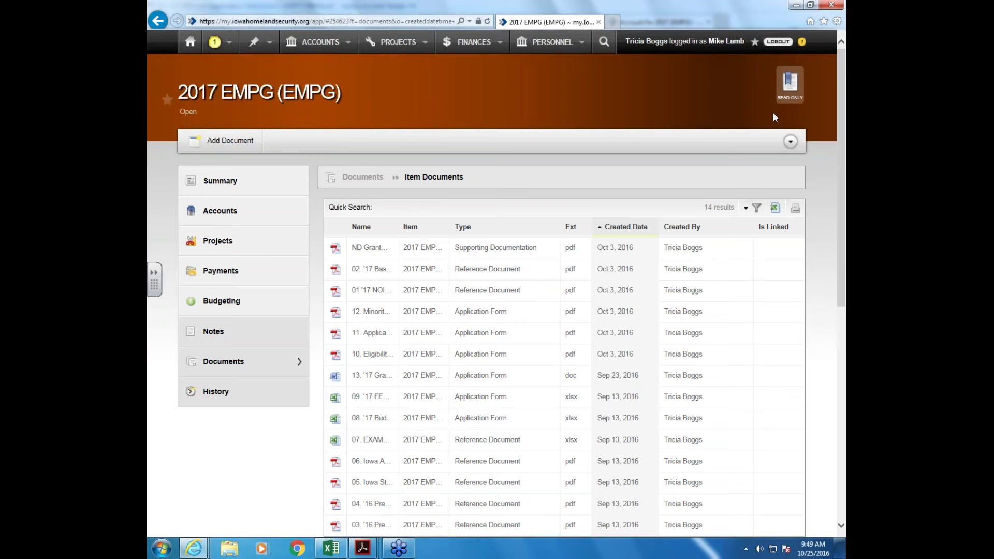
- Sort the grant documents by name, widen the Name column to read the full titles, and minimize the documents window
{"action": "left_click", "coordinate": [364, 227]}
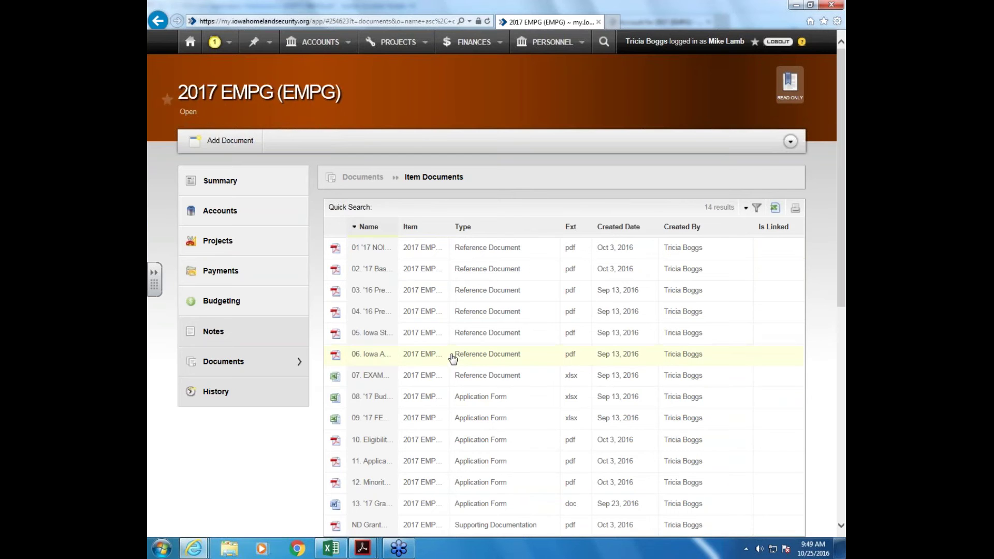
{"action": "scroll", "coordinate": [456, 358], "scroll_direction": "down", "scroll_amount": 2}
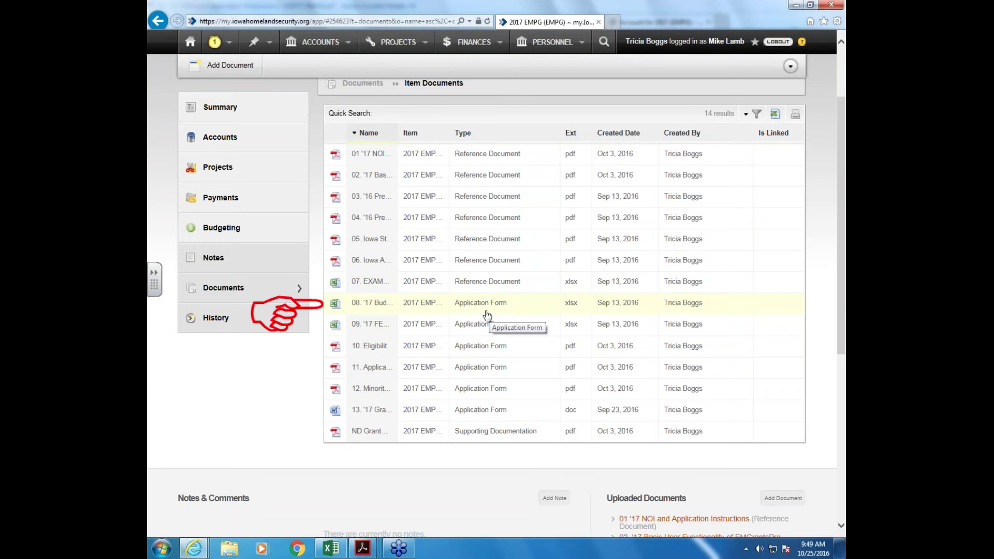
{"action": "left_click_drag", "start_coordinate": [395, 128], "coordinate": [482, 133]}
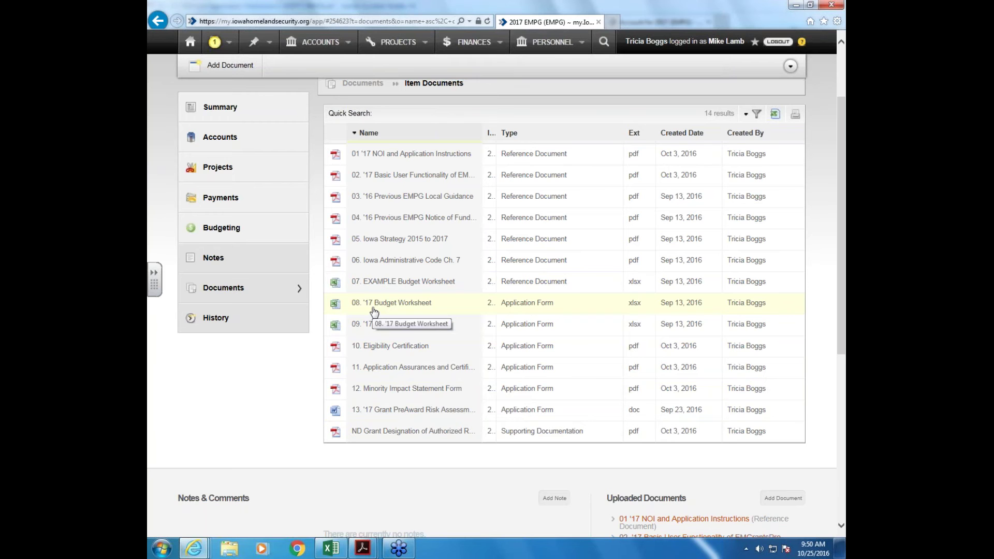
{"action": "left_click", "coordinate": [797, 5]}
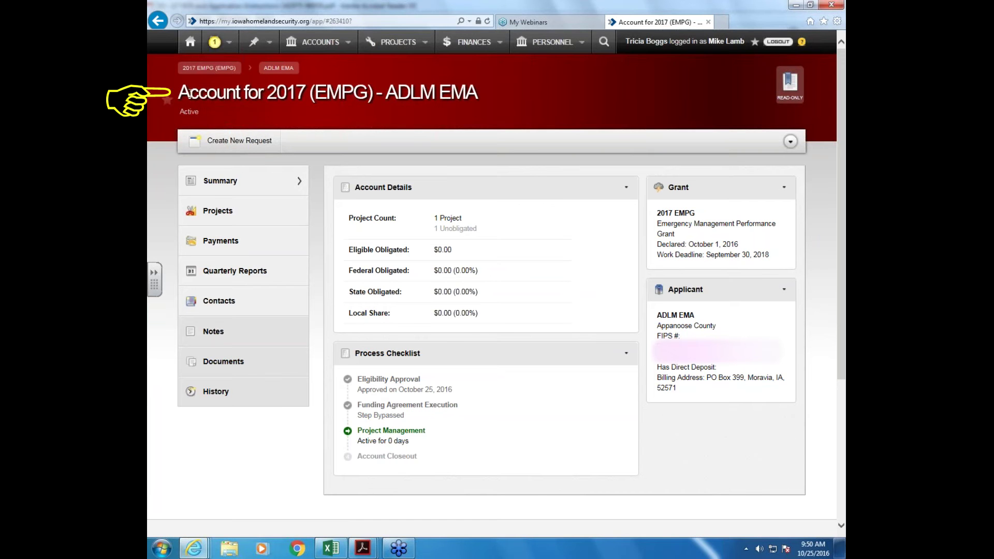
- Open the ADLM - 2017 EMPG application from the account's project applications
{"action": "left_click", "coordinate": [234, 213]}
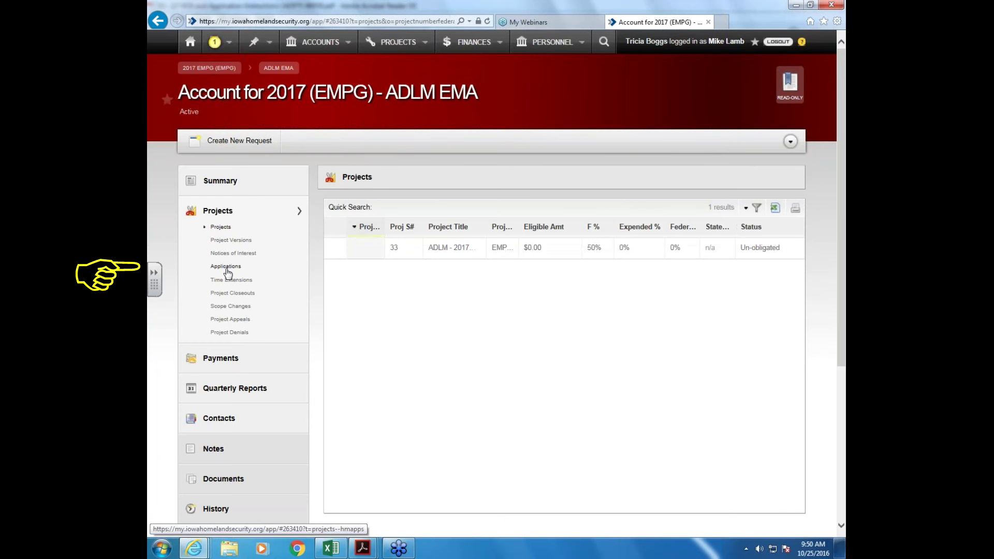
{"action": "left_click", "coordinate": [229, 269]}
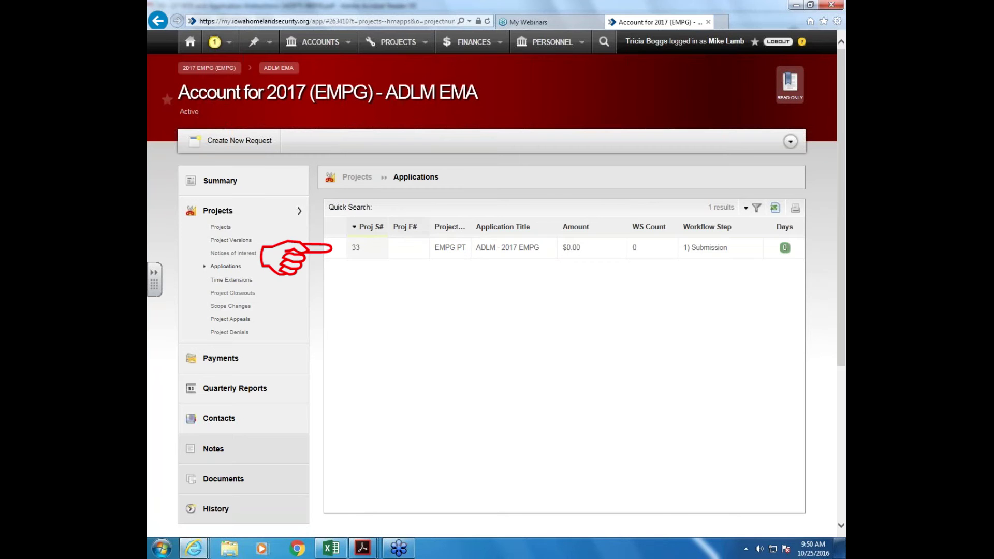
{"action": "left_click", "coordinate": [486, 251]}
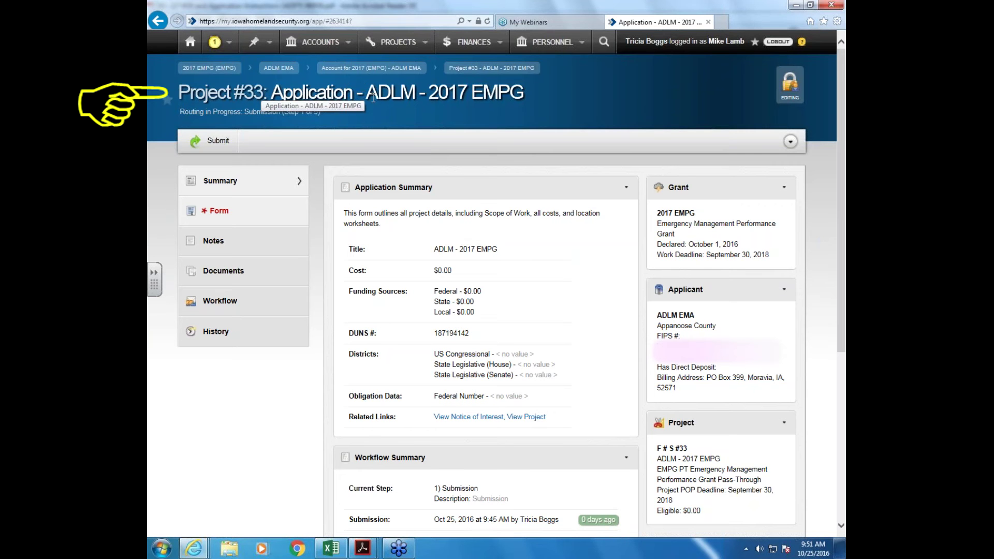
- Open the application's form at its introduction page and highlight Pass-Through in the project type
{"action": "left_click_drag", "start_coordinate": [366, 92], "coordinate": [507, 88]}
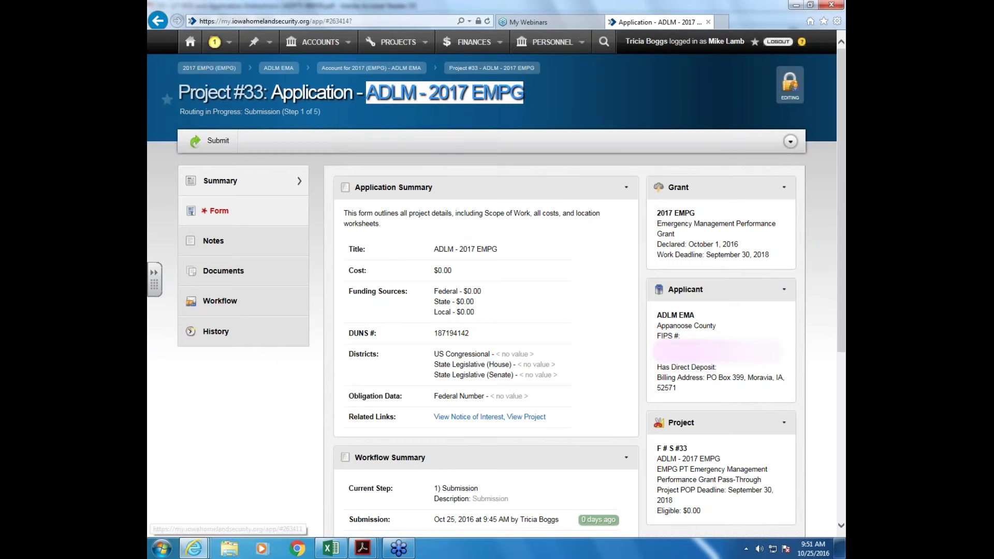
{"action": "mouse_move", "coordinate": [227, 213]}
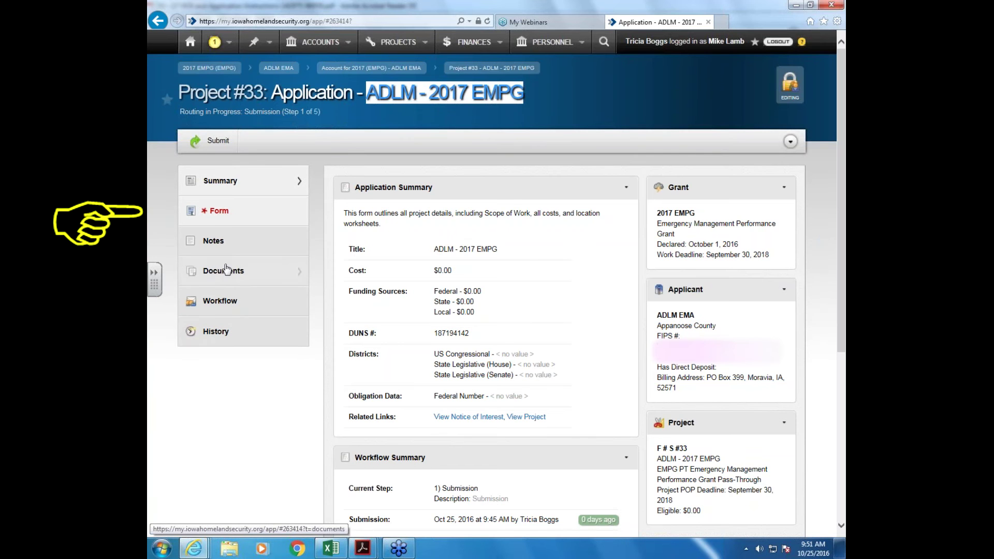
{"action": "left_click", "coordinate": [219, 214]}
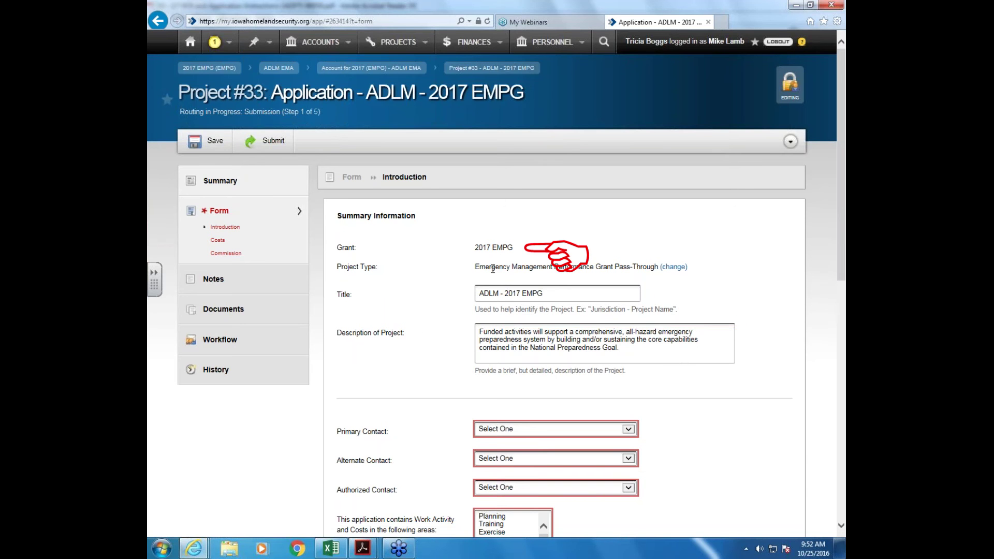
{"action": "double_click", "coordinate": [617, 267]}
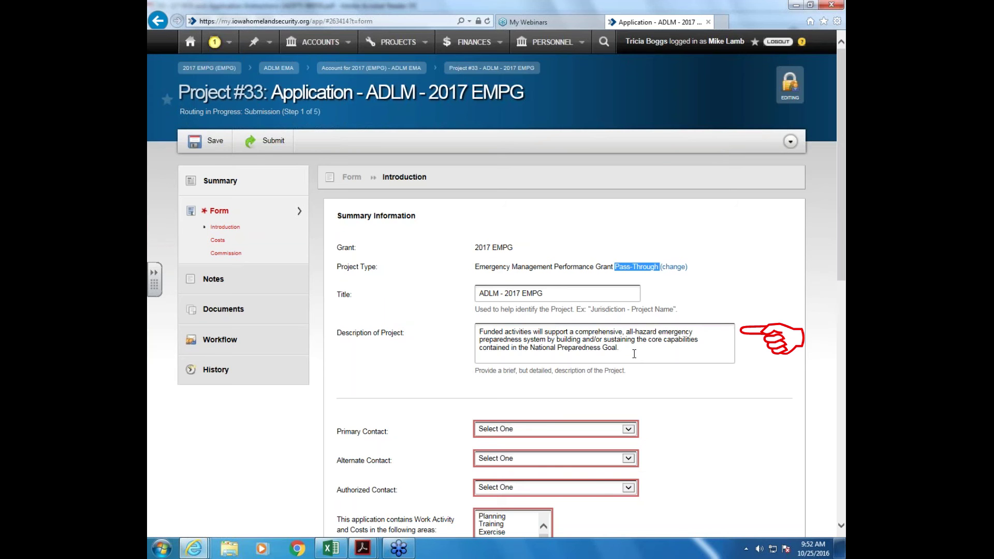
- Set the primary, alternate and authorized contacts to the ADLM Emergency Management Coordinator
{"action": "scroll", "coordinate": [694, 382], "scroll_direction": "down", "scroll_amount": 3}
{"action": "scroll", "coordinate": [694, 386], "scroll_direction": "down", "scroll_amount": 2}
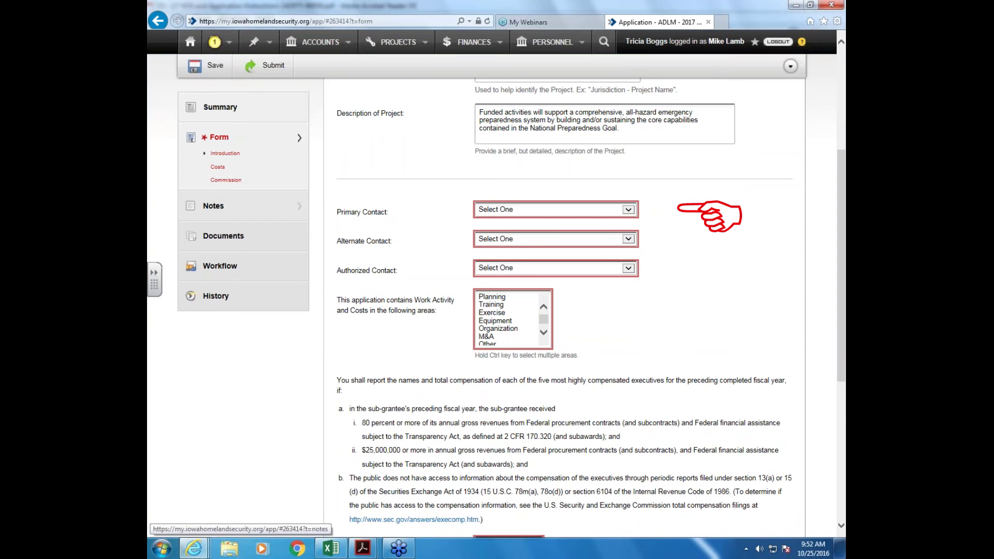
{"action": "left_click", "coordinate": [629, 210]}
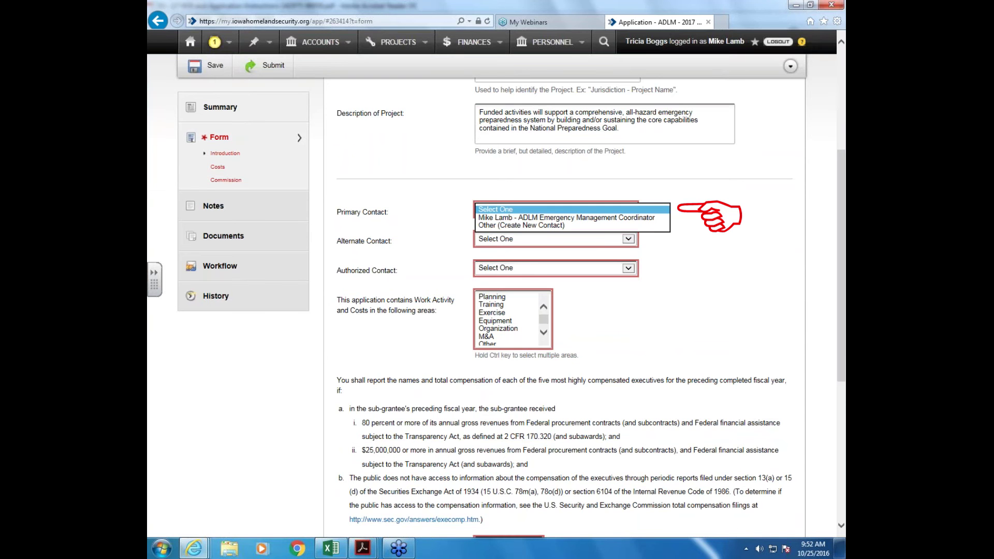
{"action": "left_click", "coordinate": [604, 217]}
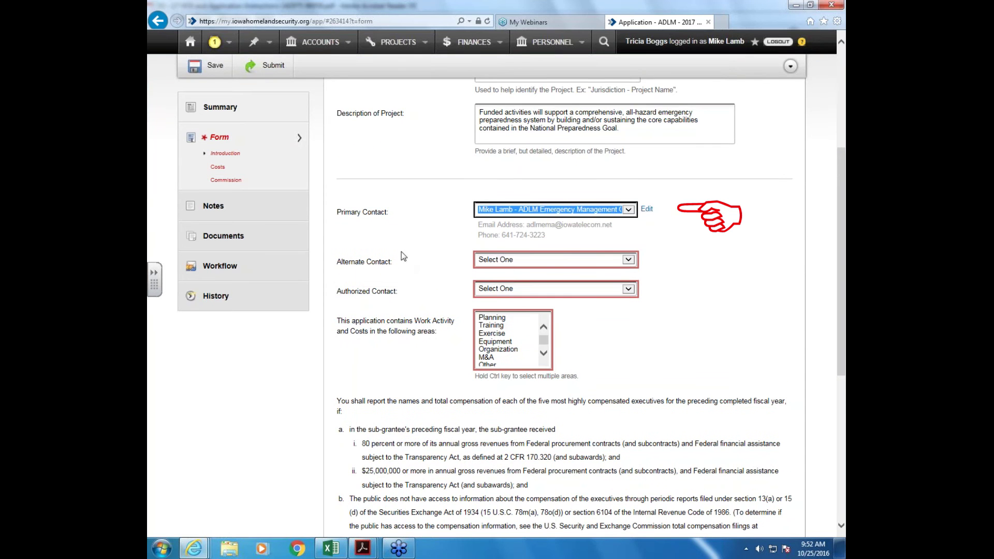
{"action": "left_click", "coordinate": [514, 262]}
{"action": "left_click", "coordinate": [521, 268]}
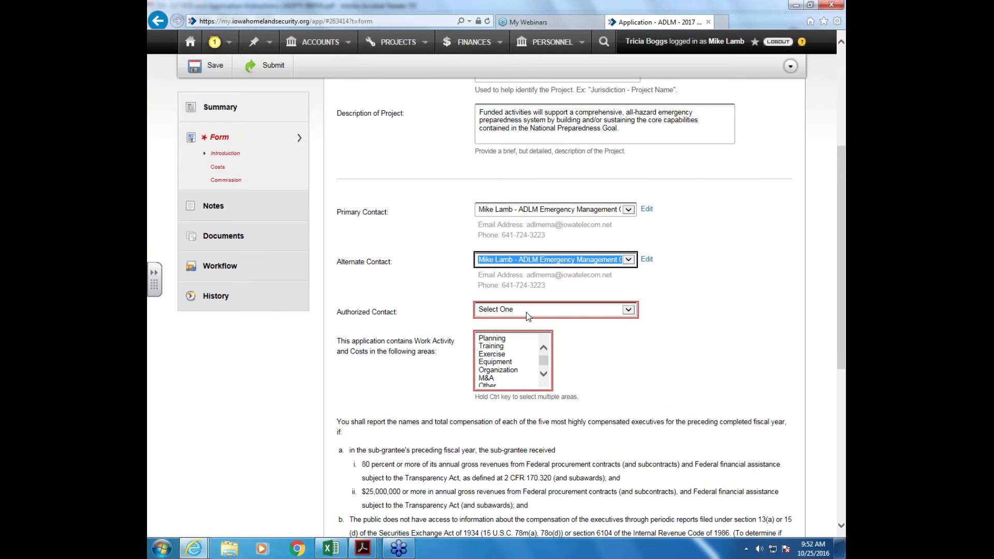
{"action": "left_click", "coordinate": [524, 310]}
{"action": "left_click", "coordinate": [525, 316]}
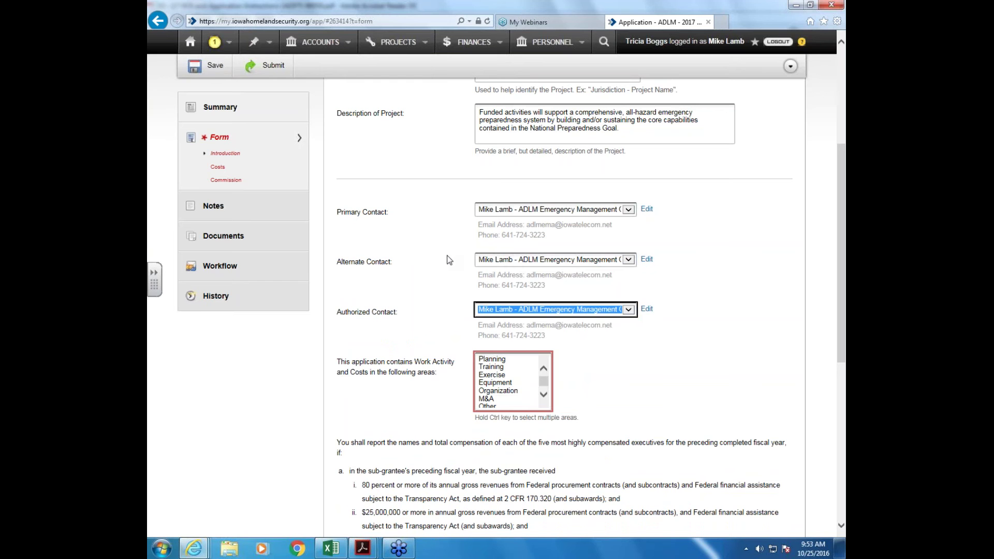
- Switch the authorized contact to Other (Create New Contact) to view its entry fields, and reselect the ADLM Emergency Management Coordinator
{"action": "left_click", "coordinate": [628, 310]}
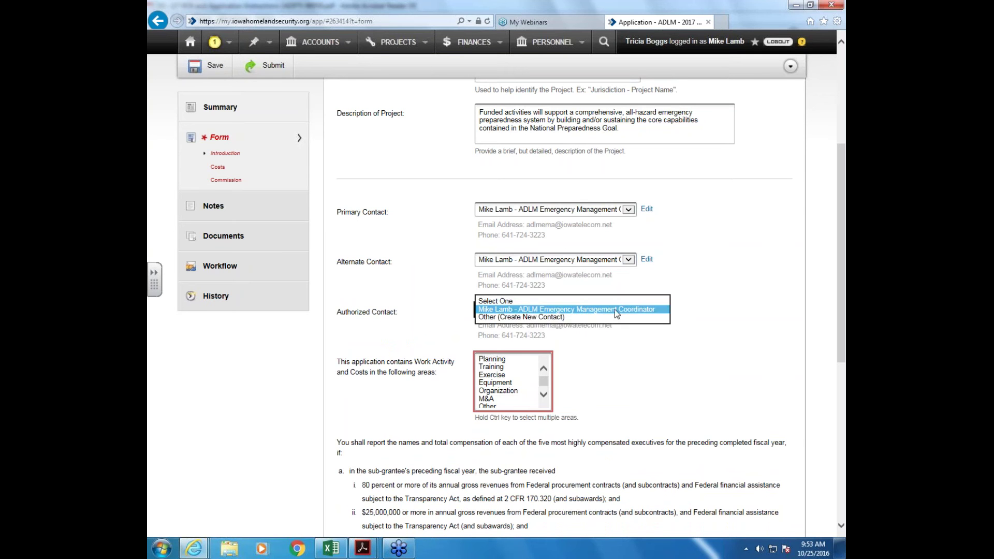
{"action": "left_click", "coordinate": [513, 317]}
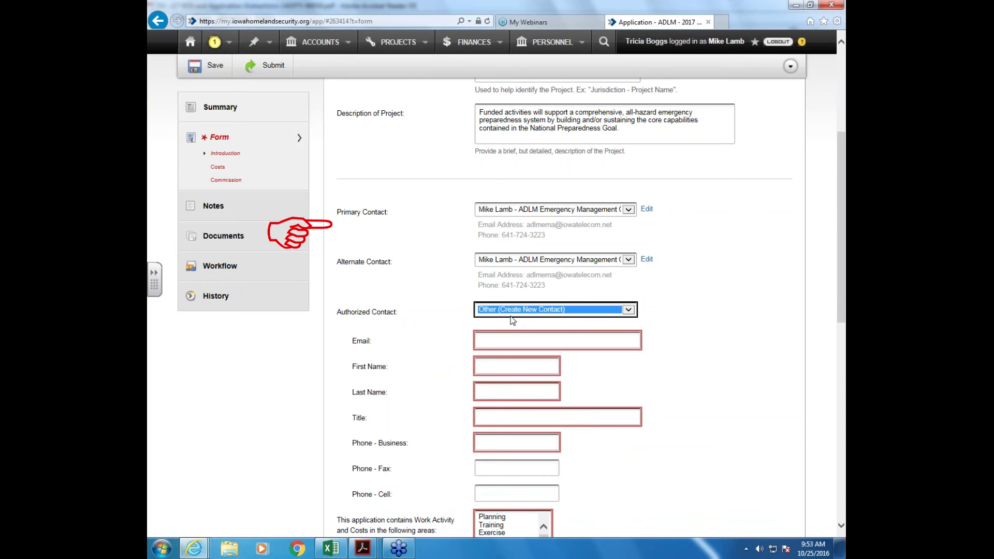
{"action": "scroll", "coordinate": [491, 358], "scroll_direction": "down", "scroll_amount": 3}
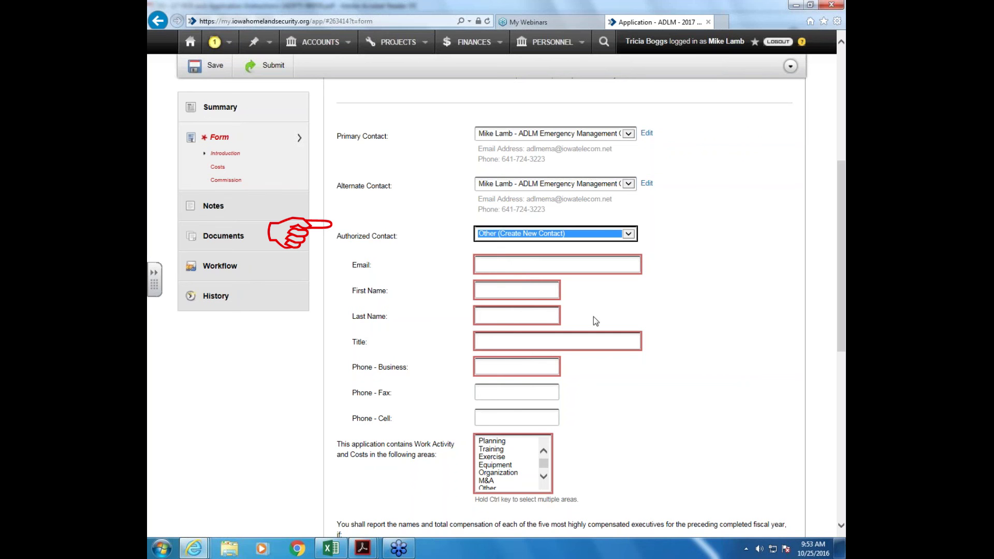
{"action": "left_click", "coordinate": [628, 234]}
{"action": "left_click", "coordinate": [571, 229]}
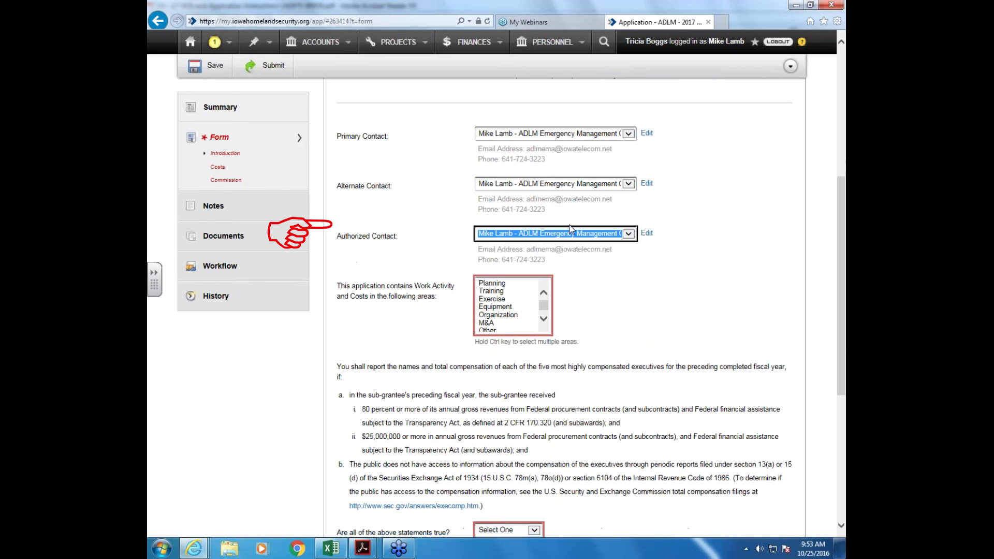
- Select Planning, Exercise and Organization as the application's work activity and cost areas
{"action": "scroll", "coordinate": [571, 229], "scroll_direction": "down", "scroll_amount": 1}
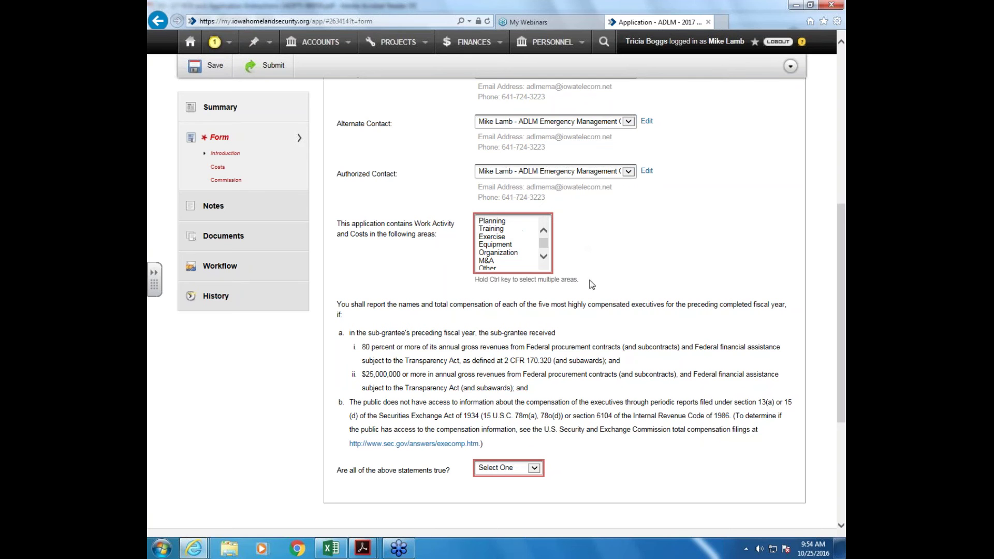
{"action": "left_click", "coordinate": [544, 257]}
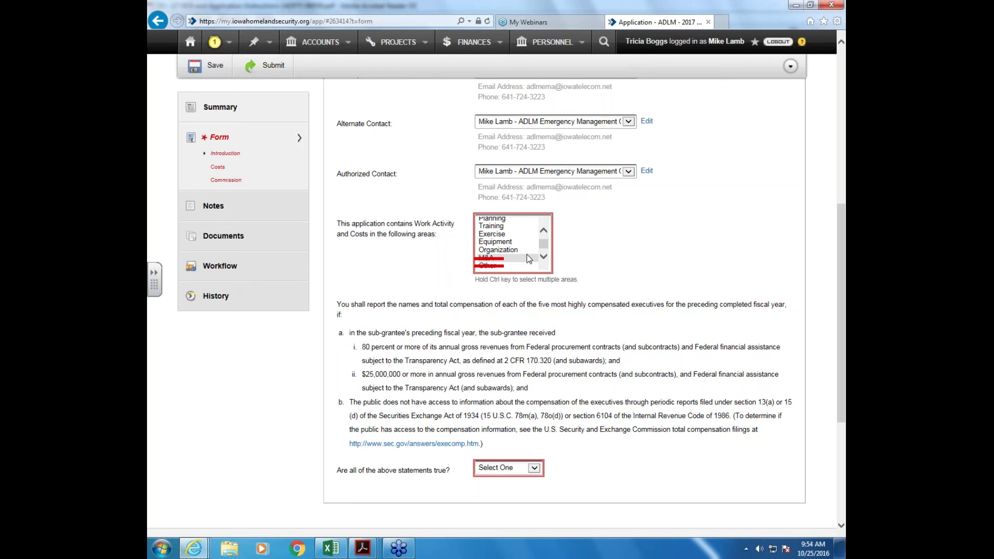
{"action": "left_click", "coordinate": [501, 219]}
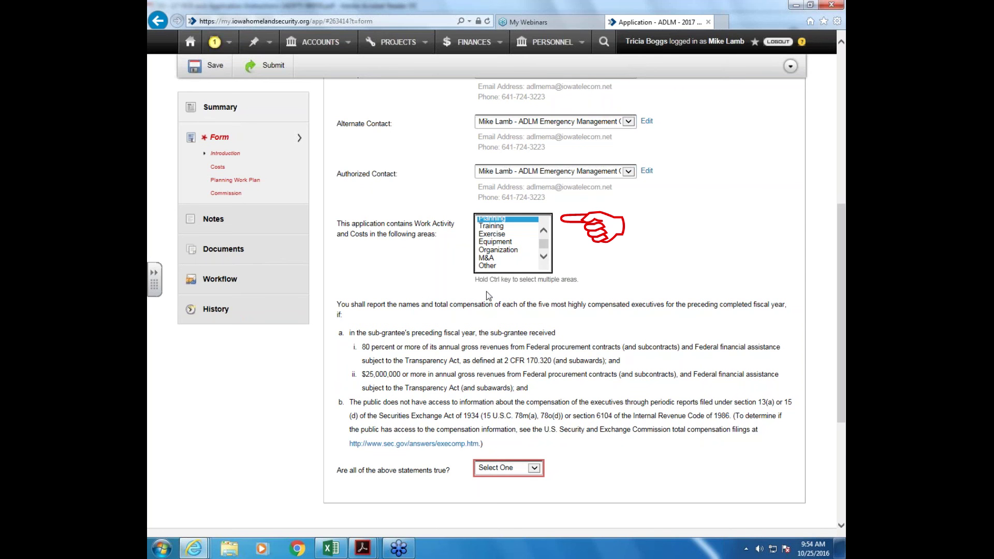
{"action": "left_click_drag", "start_coordinate": [473, 280], "coordinate": [575, 281]}
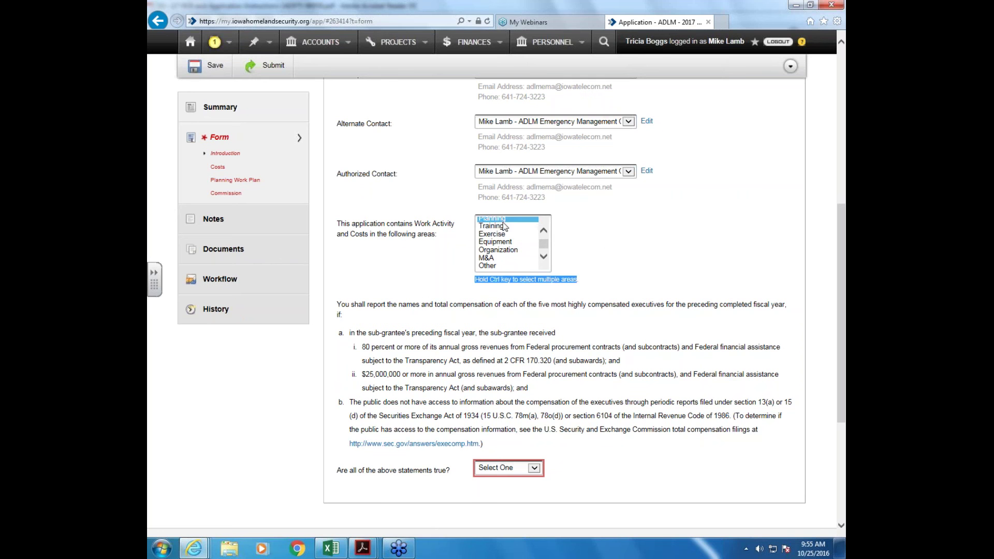
{"action": "left_click", "coordinate": [493, 234], "text": "ctrl"}
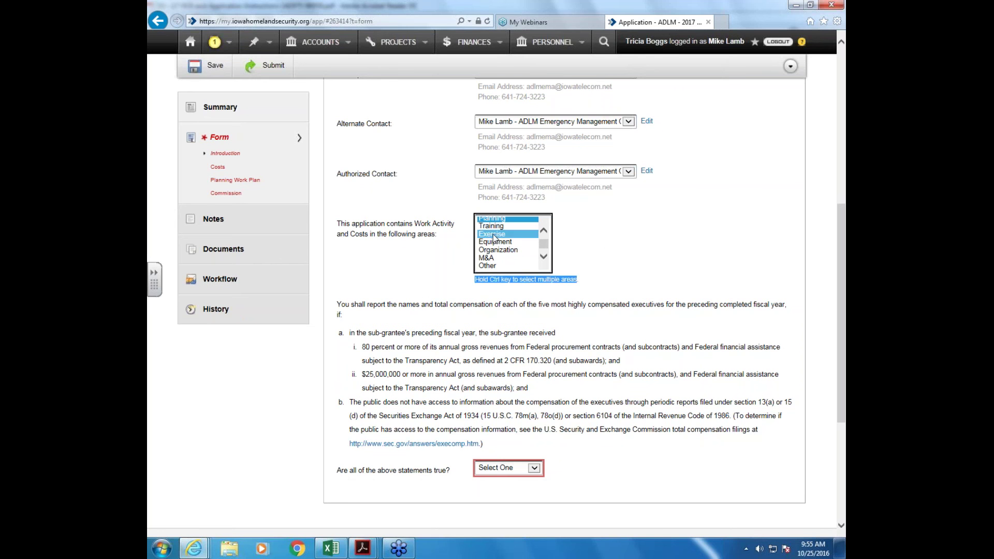
{"action": "left_click", "coordinate": [500, 250], "text": "ctrl"}
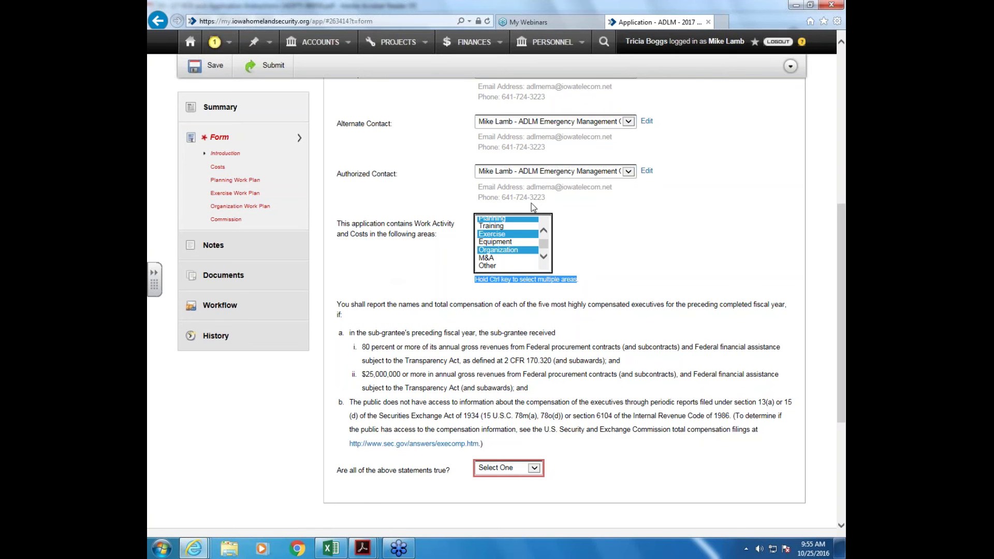
{"action": "left_click", "coordinate": [502, 251], "text": "ctrl"}
{"action": "left_click", "coordinate": [508, 218], "text": "ctrl"}
- Highlight the executive compensation reporting requirement, answer No to whether all the statements are true, and highlight the start of the public-access condition
{"action": "left_click_drag", "start_coordinate": [340, 302], "coordinate": [518, 316]}
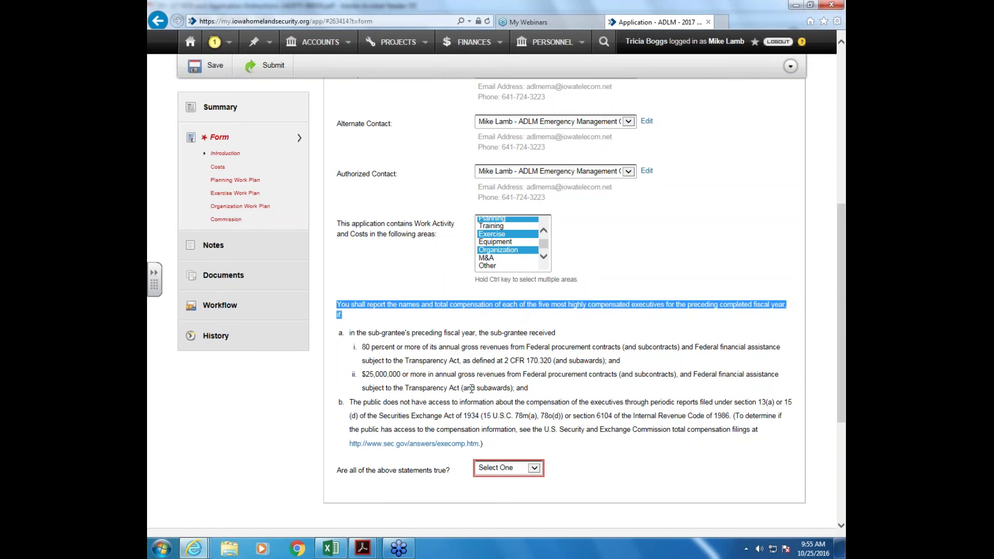
{"action": "left_click", "coordinate": [533, 469]}
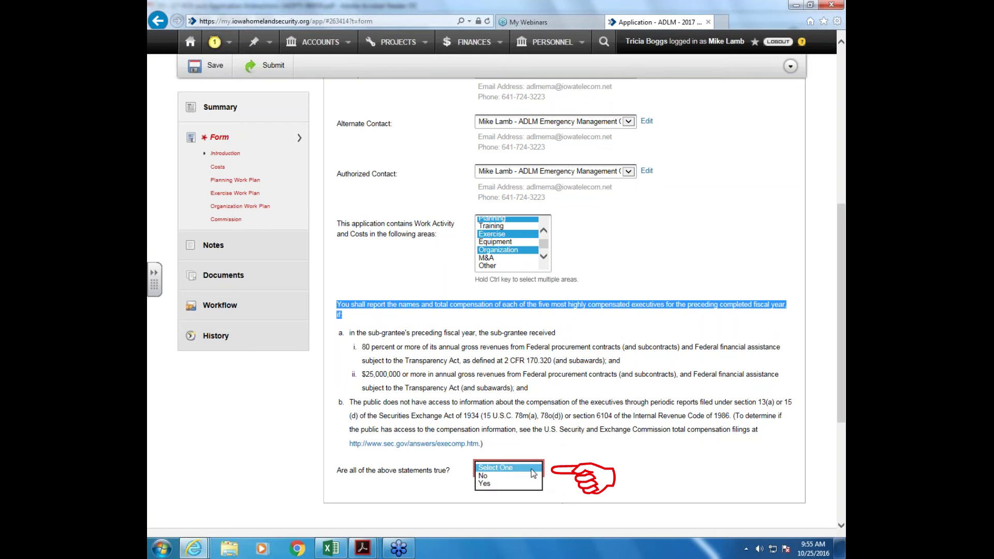
{"action": "left_click", "coordinate": [494, 476]}
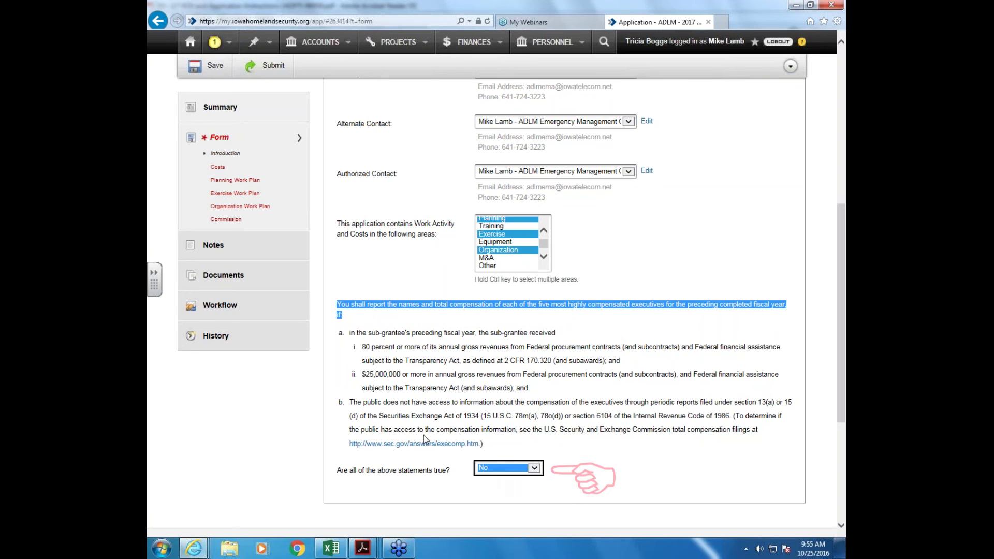
{"action": "left_click_drag", "start_coordinate": [349, 402], "coordinate": [563, 402]}
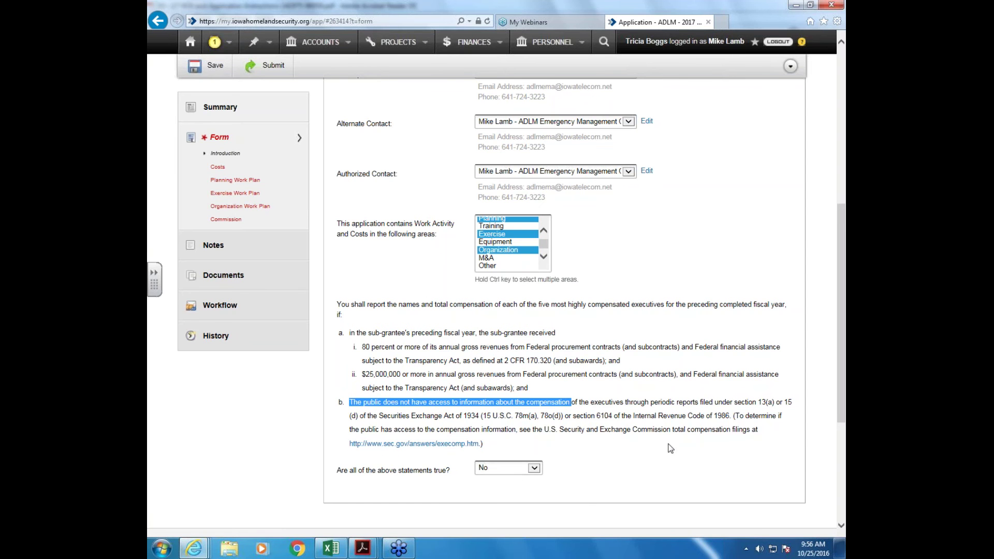
- Save the completed introduction page of the application form
{"action": "scroll", "coordinate": [670, 447], "scroll_direction": "up", "scroll_amount": 5}
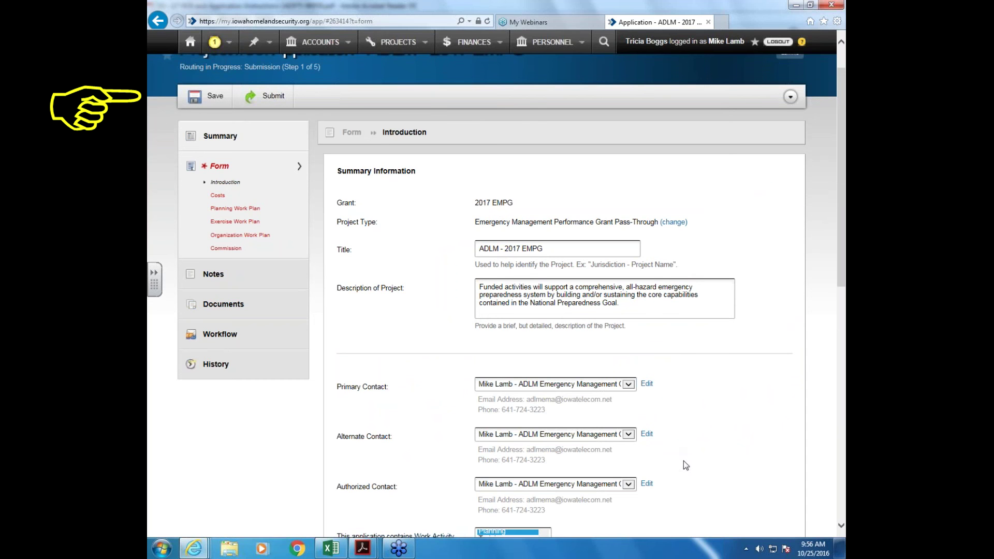
{"action": "left_click", "coordinate": [212, 97]}
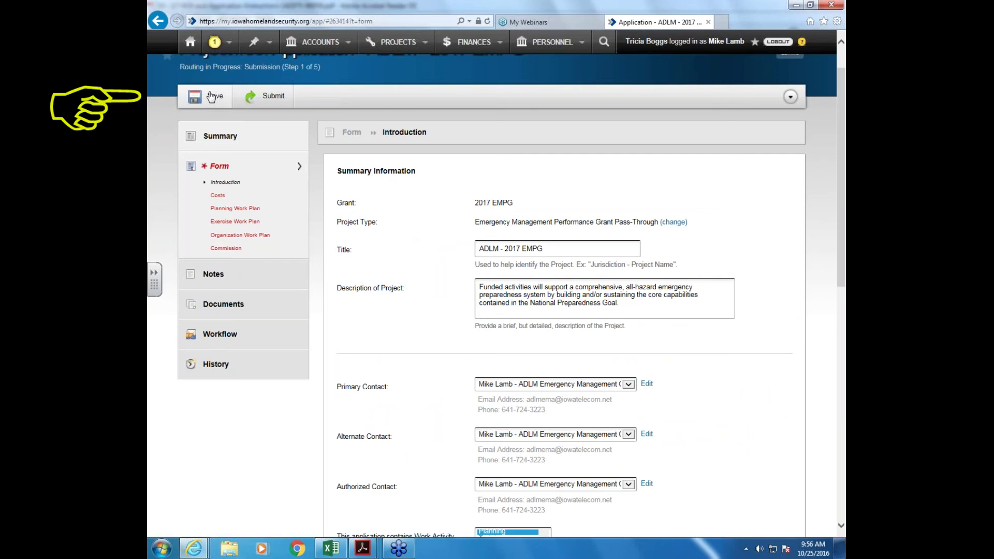